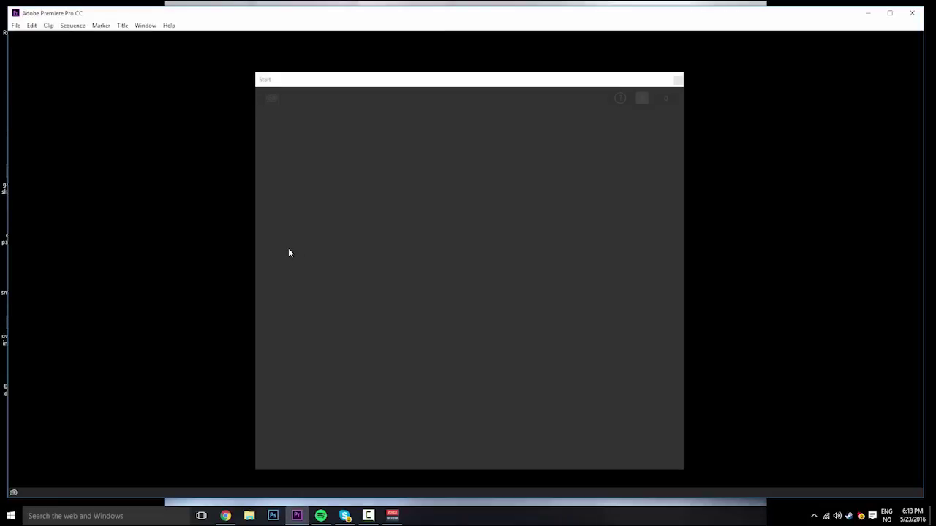
# Step: Create a new project named Untitled, overwriting the existing project file
pyautogui.click(360, 199)
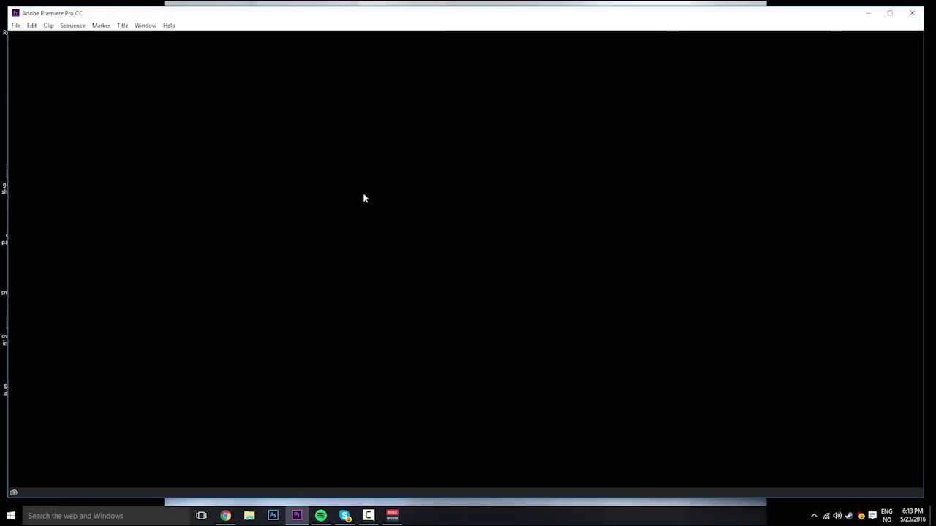
pyautogui.click(527, 384)
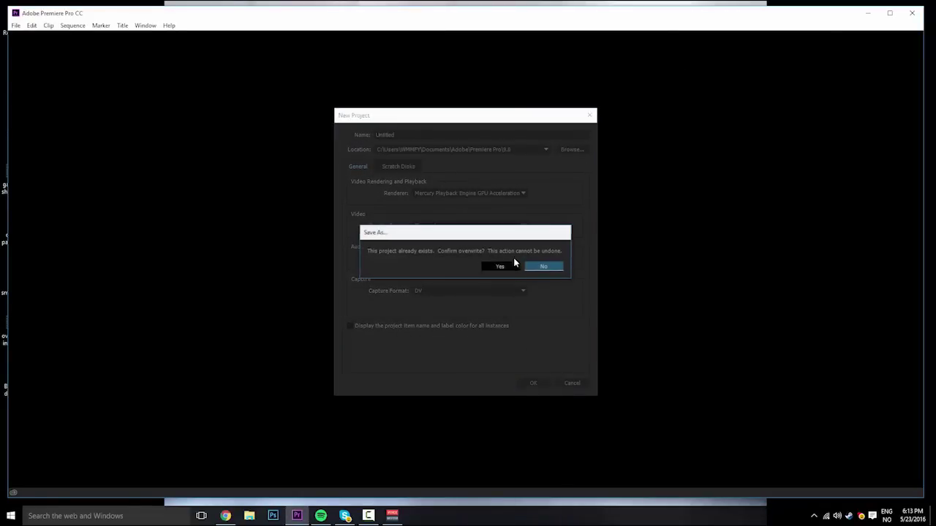
pyautogui.click(510, 267)
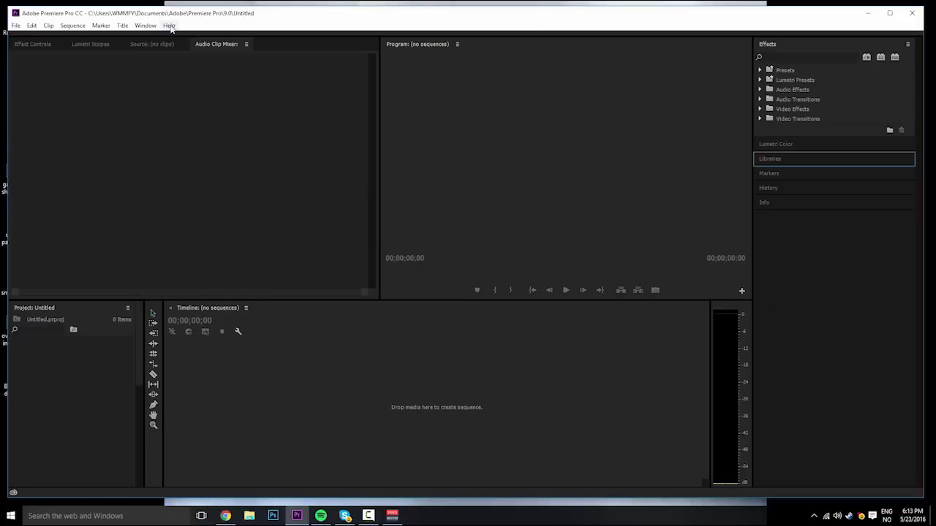
# Step: Move the Premiere window aside and import the six desktop media files into the Project panel
pyautogui.moveTo(186, 15)
pyautogui.mouseDown()
pyautogui.moveTo(172, 15)
pyautogui.moveTo(212, 16)
pyautogui.moveTo(174, 16)
pyautogui.mouseUp()
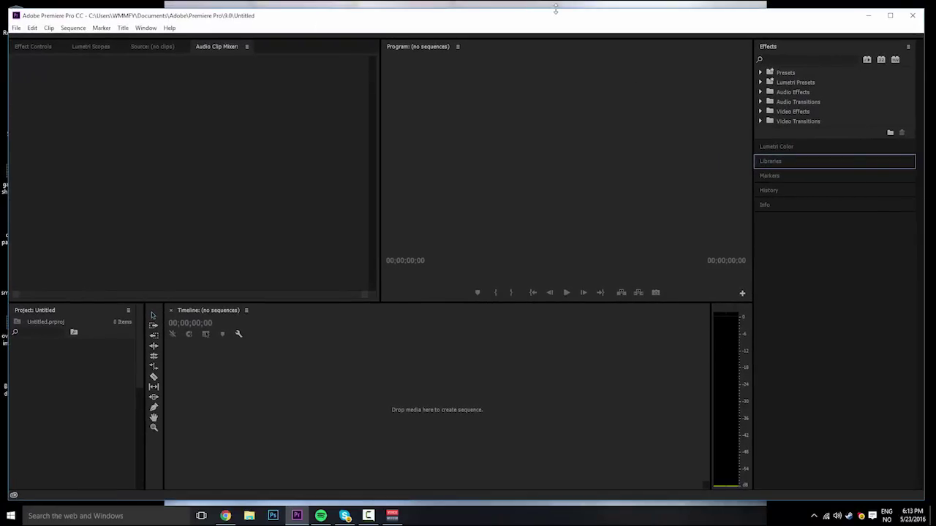
pyautogui.moveTo(539, 16); pyautogui.dragTo(545, 16)
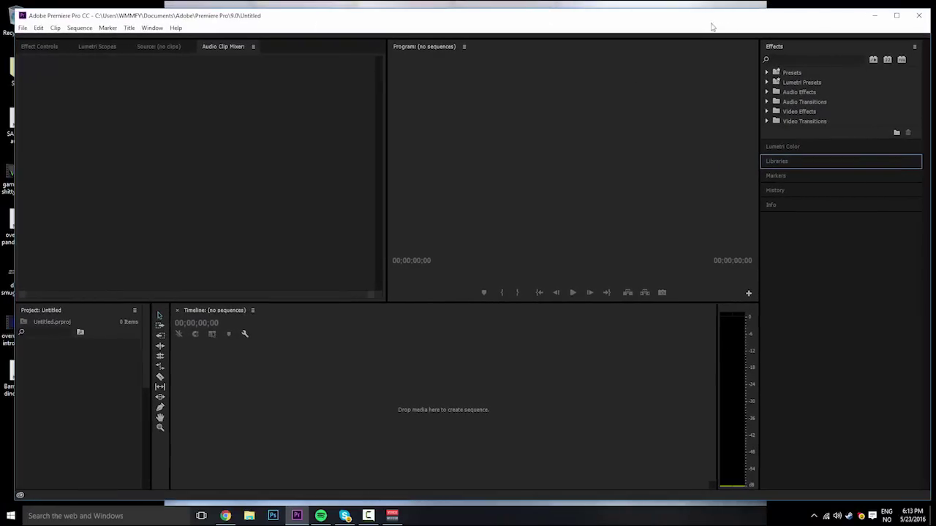
pyautogui.moveTo(666, 22); pyautogui.dragTo(654, 26)
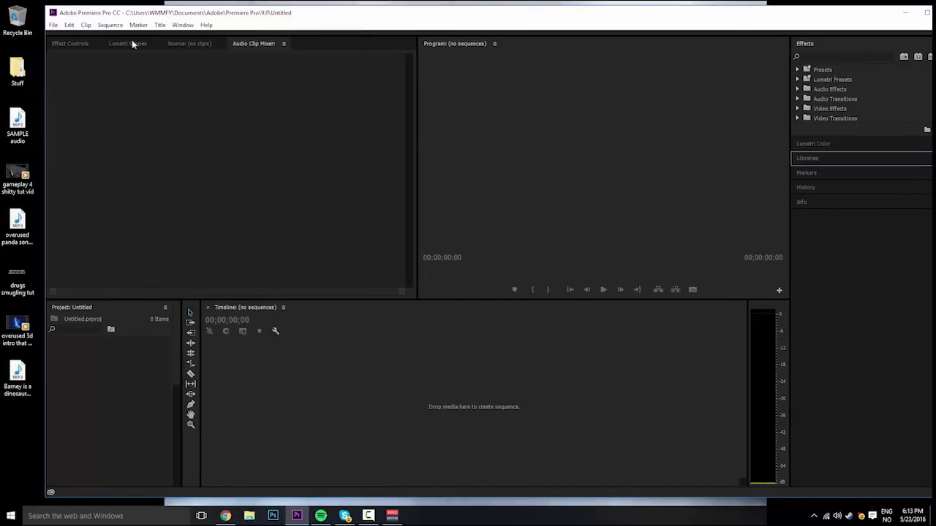
pyautogui.click(196, 44)
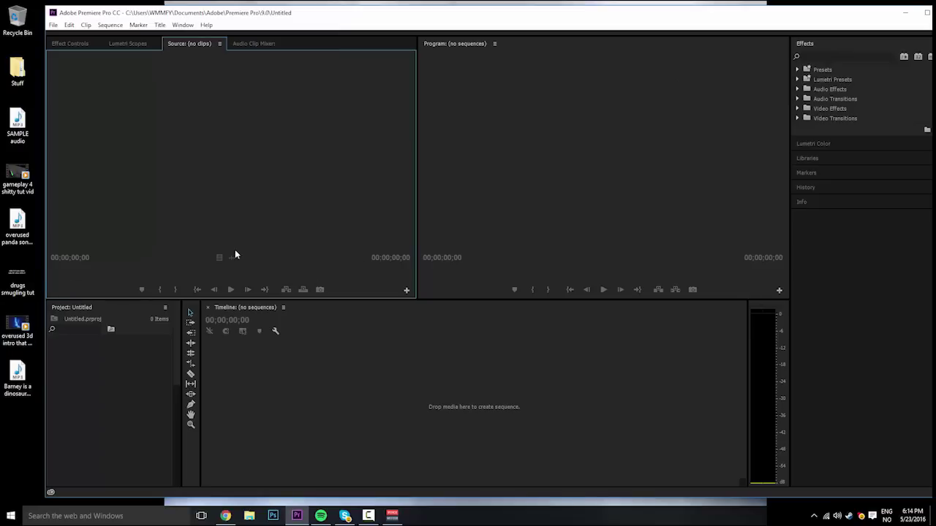
pyautogui.moveTo(13, 433); pyautogui.dragTo(92, 361)
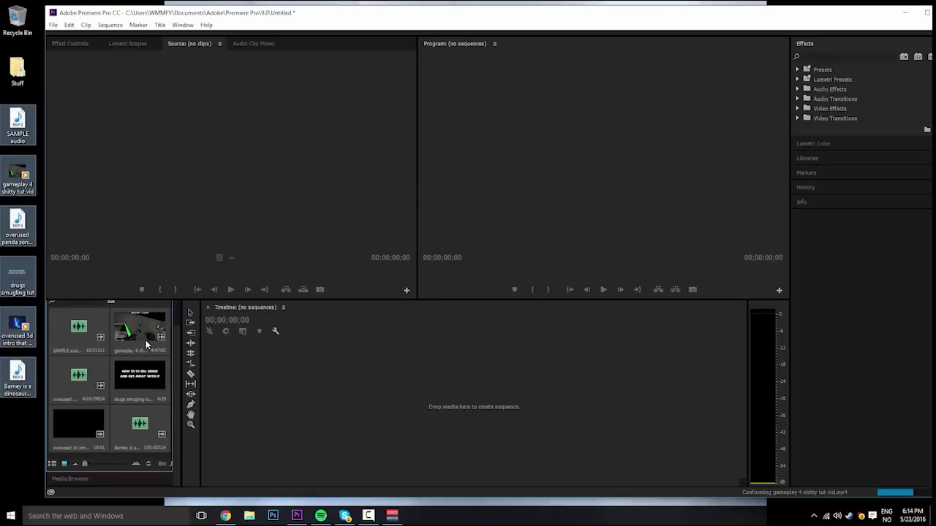
# Step: Create a sequence from the gameplay clip on V1 and A1, and scrub through its footage
pyautogui.click(77, 46)
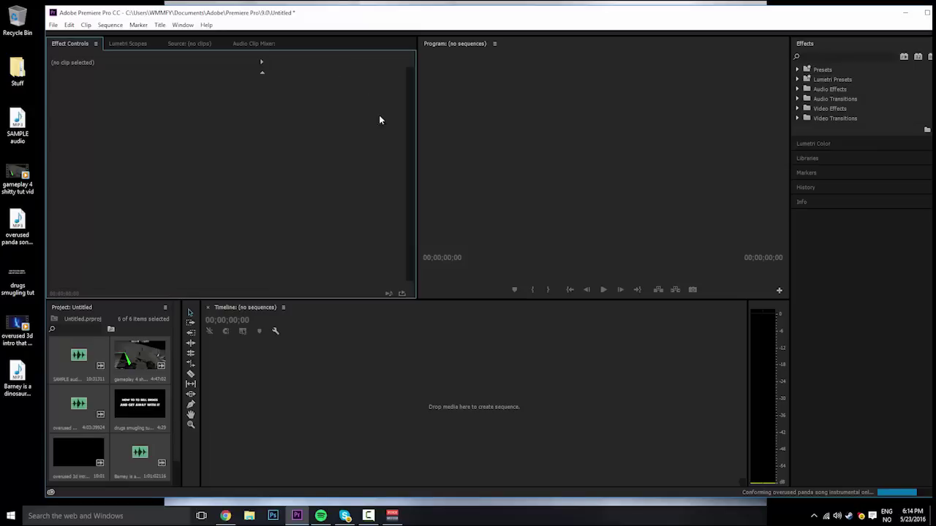
pyautogui.click(109, 370)
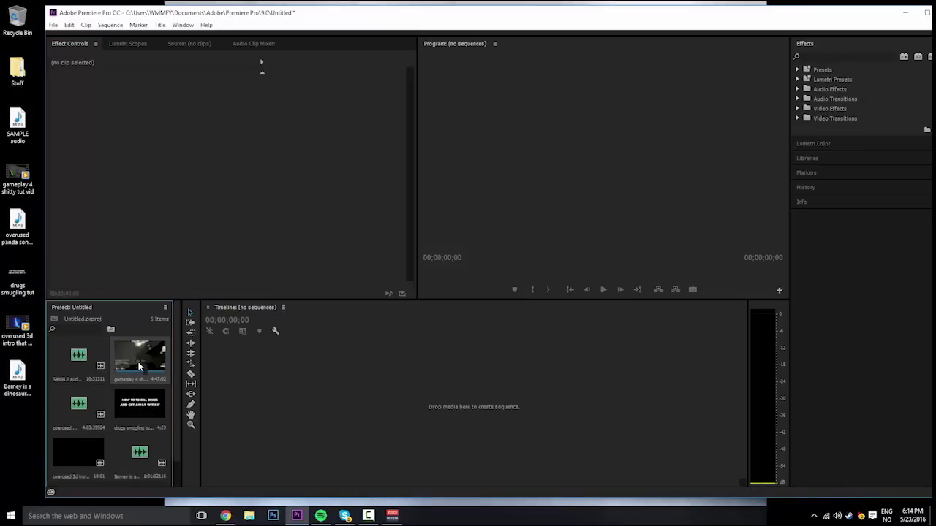
pyautogui.moveTo(140, 368); pyautogui.dragTo(286, 389)
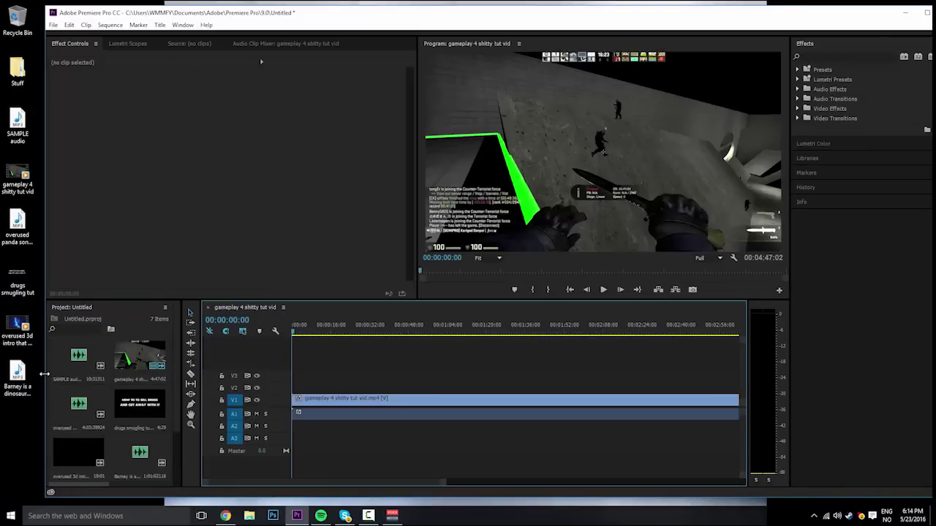
pyautogui.moveTo(329, 328); pyautogui.dragTo(292, 335)
pyautogui.scroll(-2, 132, 359)
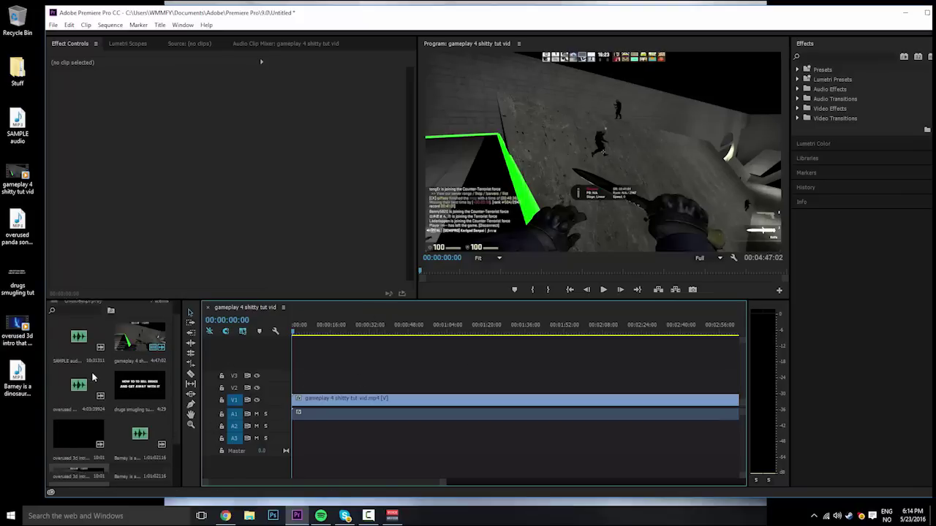
# Step: Place SAMPLE audio on track A3 at the sequence start, play it, then return to the start
pyautogui.click(86, 329)
pyautogui.moveTo(77, 325); pyautogui.dragTo(303, 441)
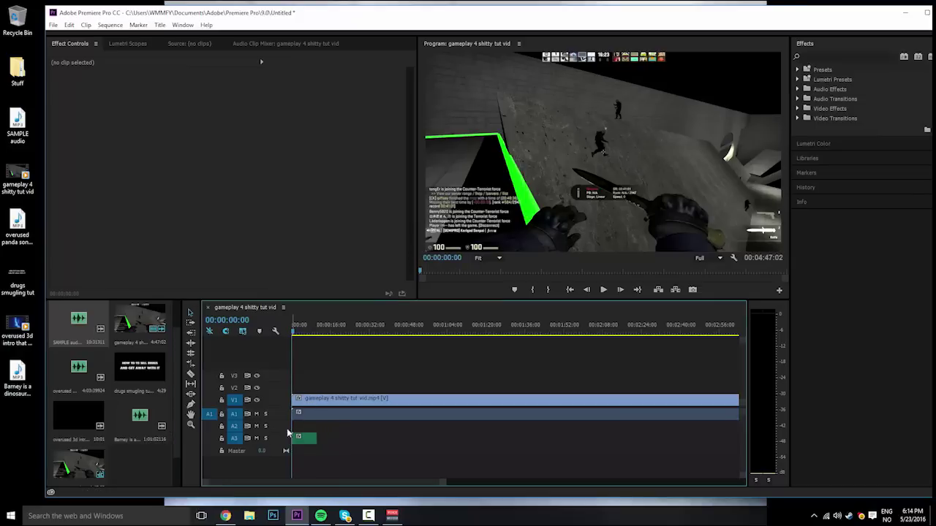
pyautogui.click(604, 290)
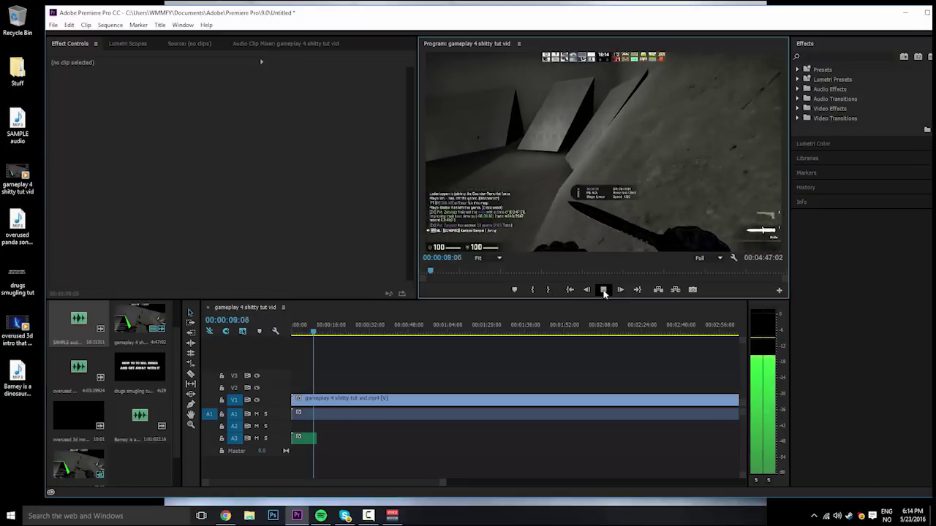
pyautogui.click(603, 290)
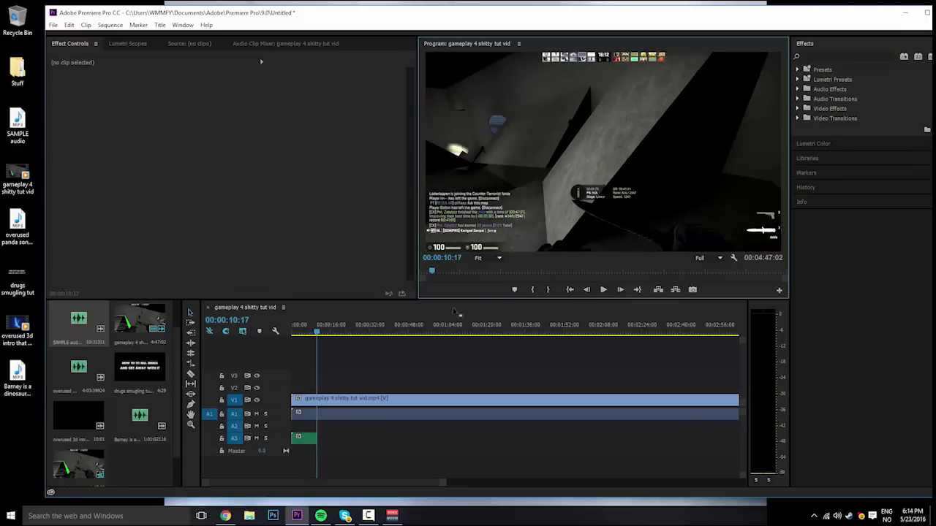
pyautogui.click(300, 327)
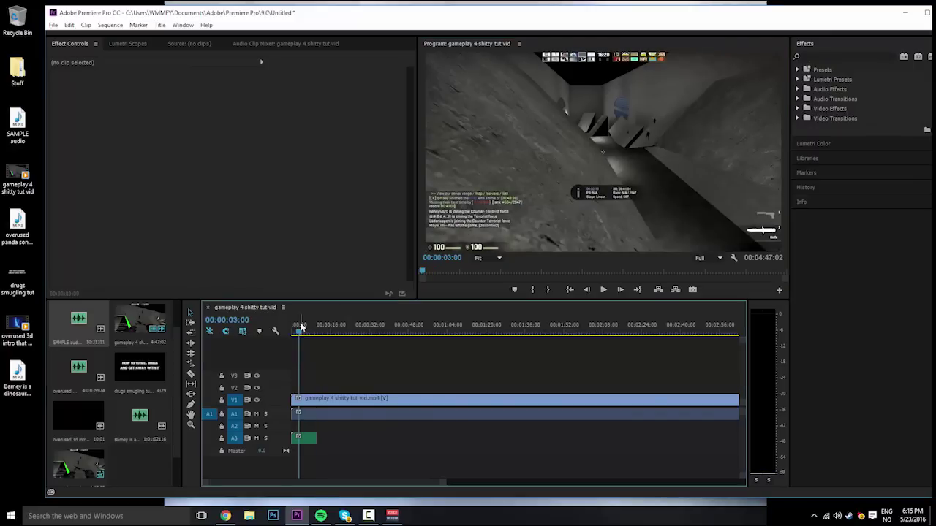
pyautogui.press('Home')
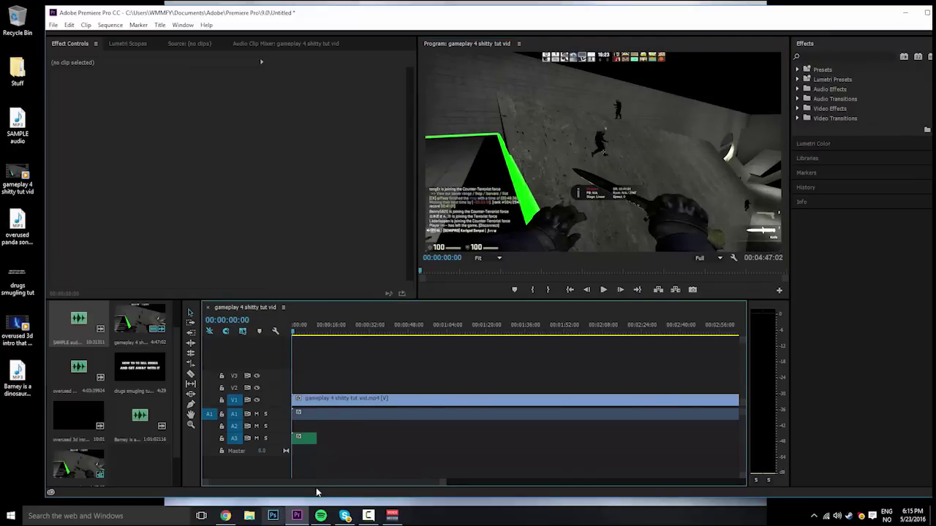
# Step: Razor the SAMPLE audio clip at 00:00:00:11, remove the short opening piece, and reselect the music
pyautogui.moveTo(446, 484); pyautogui.dragTo(394, 487)
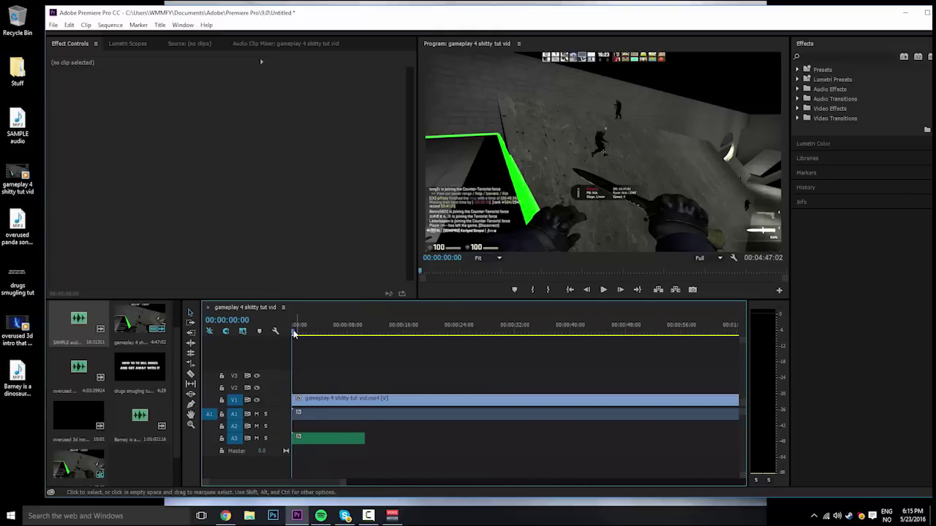
pyautogui.click(603, 289)
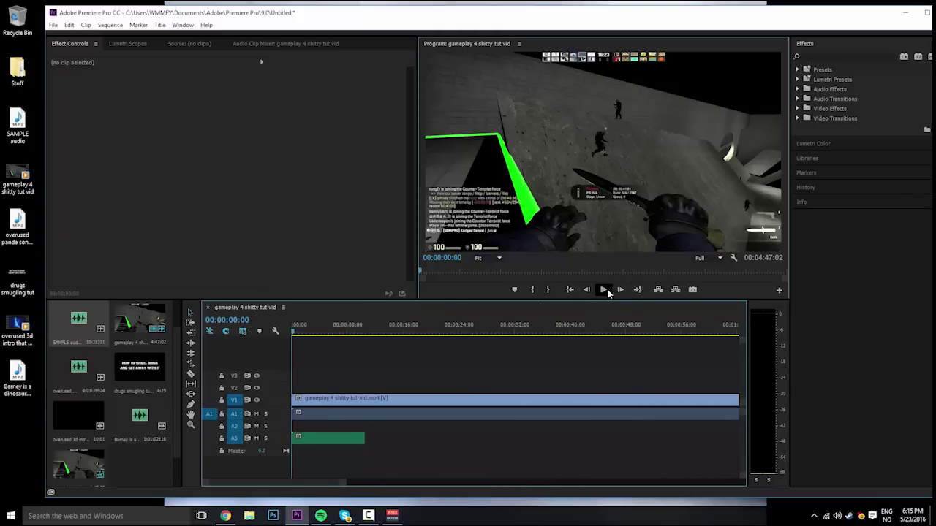
pyautogui.click(603, 289)
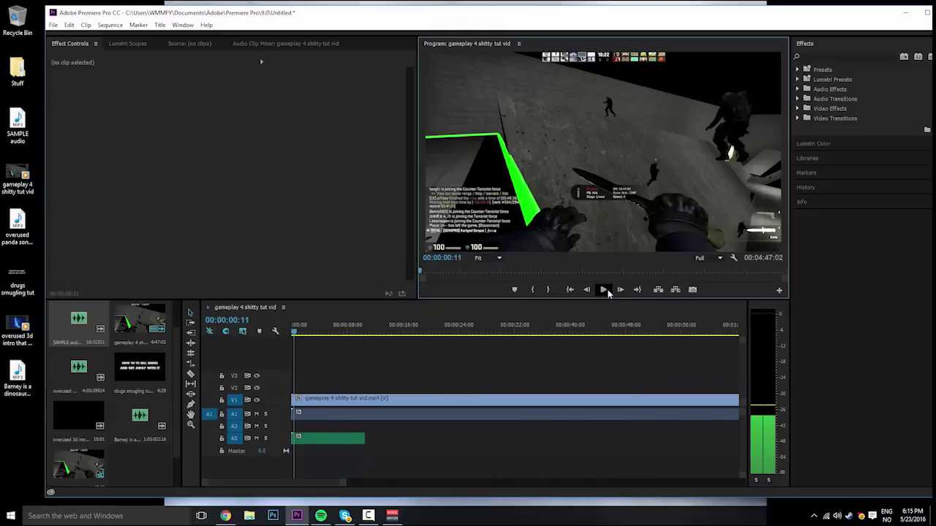
pyautogui.click(190, 374)
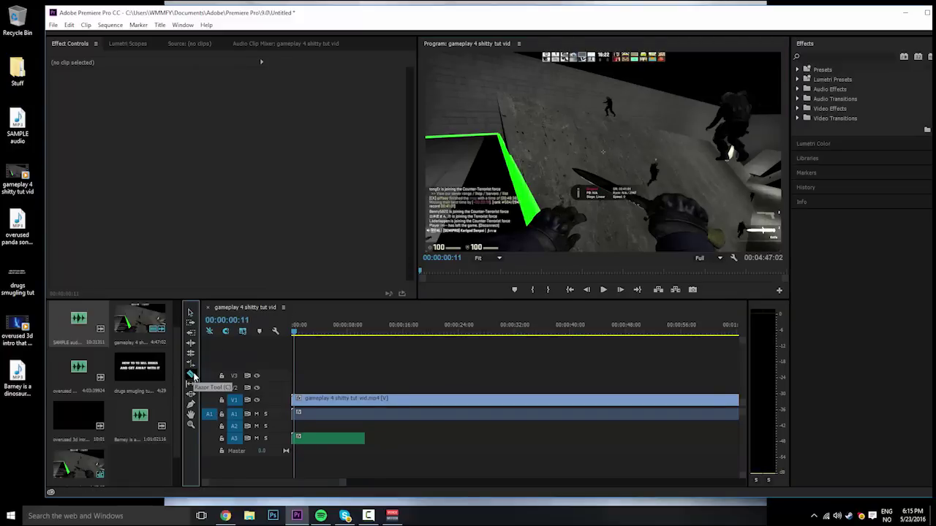
pyautogui.keyDown('shift'); pyautogui.click(295, 415); pyautogui.keyUp('shift')
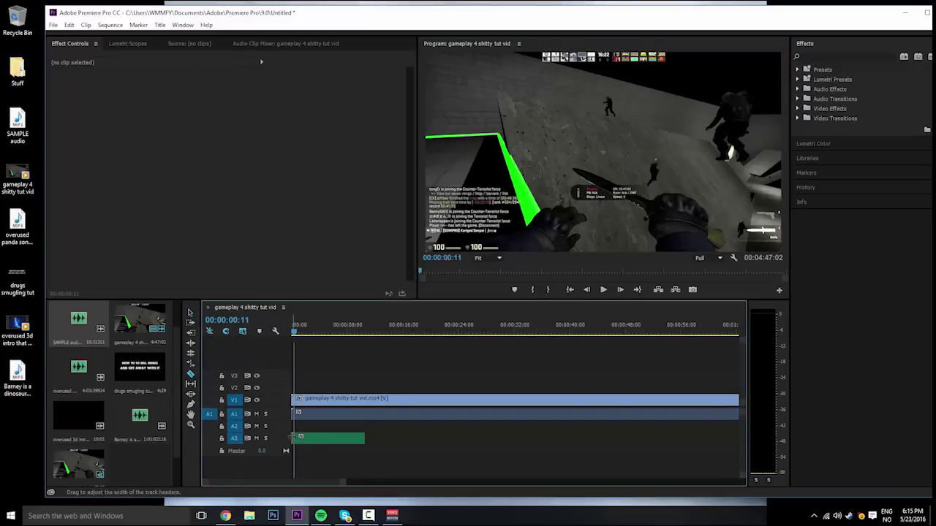
pyautogui.rightClick(296, 437)
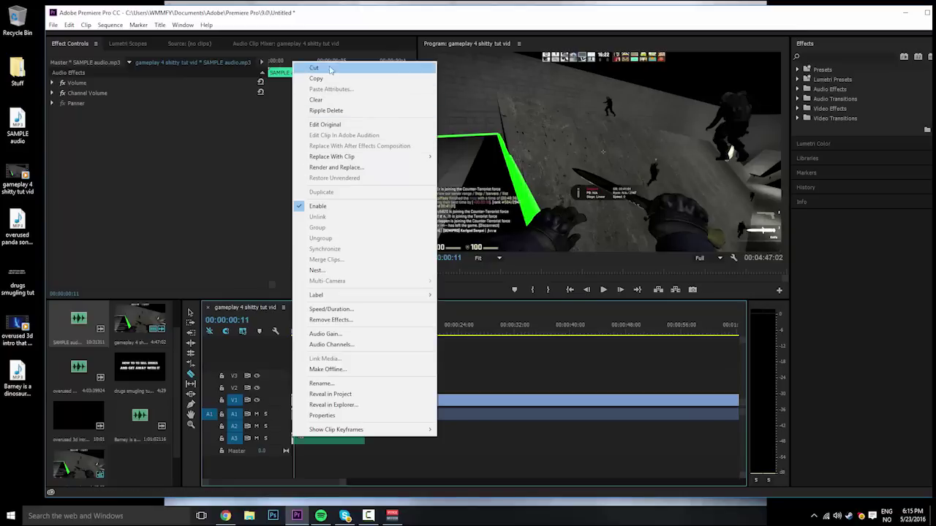
pyautogui.press('Escape')
pyautogui.click(189, 314)
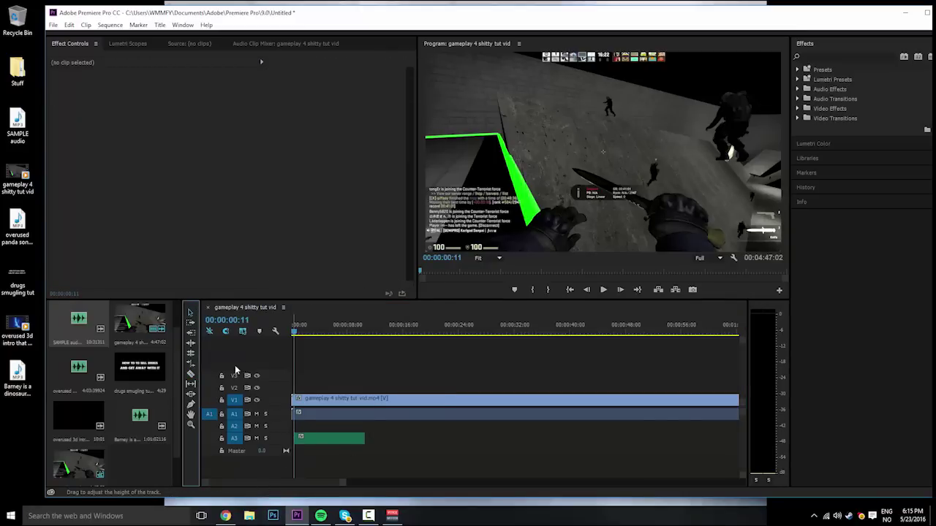
pyautogui.click(305, 438)
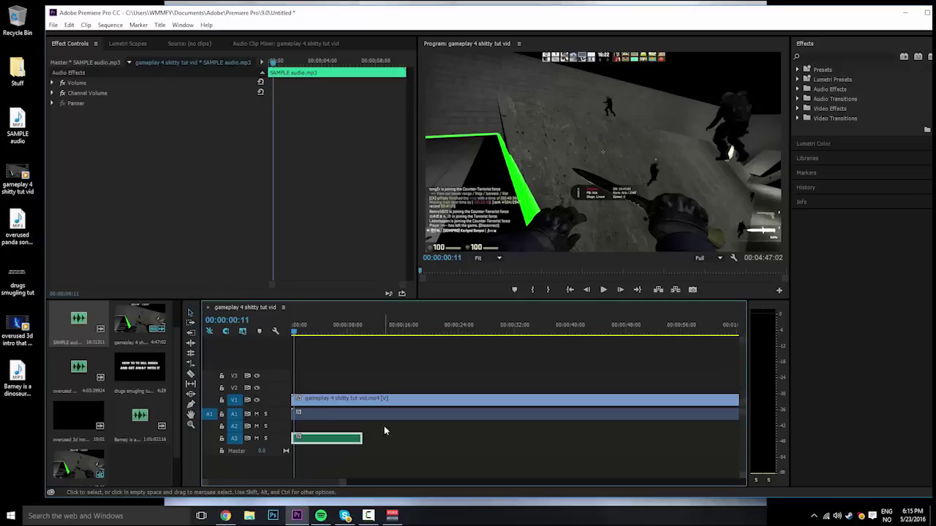
# Step: Shift the gameplay clip later, put the overused 3d intro clip at V1's start, and move the music later
pyautogui.moveTo(343, 399); pyautogui.dragTo(480, 399)
pyautogui.scroll(-1, 87, 399)
pyautogui.scroll(1, 72, 436)
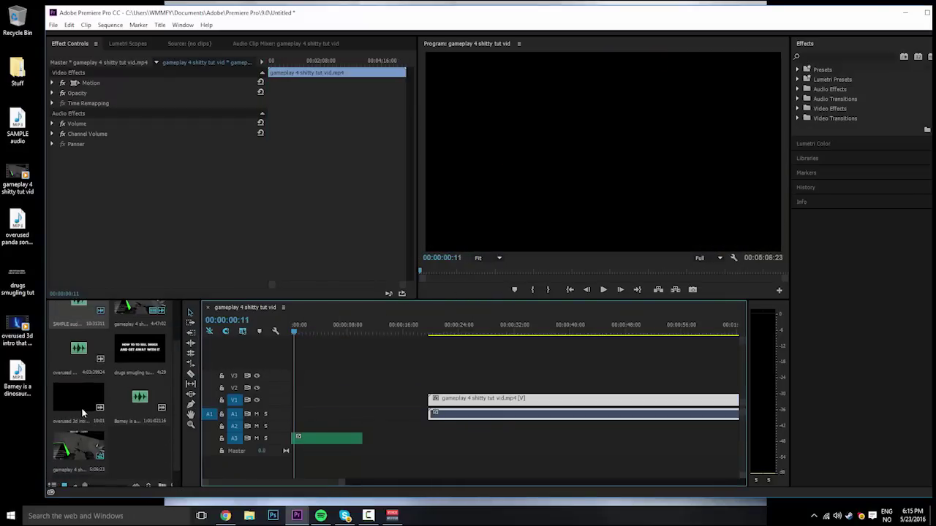
pyautogui.click(78, 401)
pyautogui.moveTo(176, 398); pyautogui.dragTo(325, 404)
pyautogui.click(292, 332)
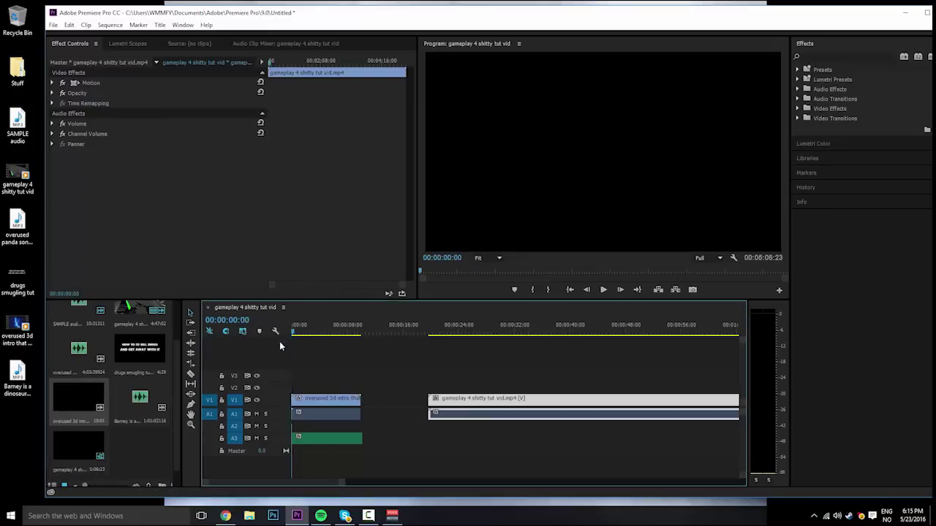
pyautogui.moveTo(332, 441); pyautogui.dragTo(460, 443)
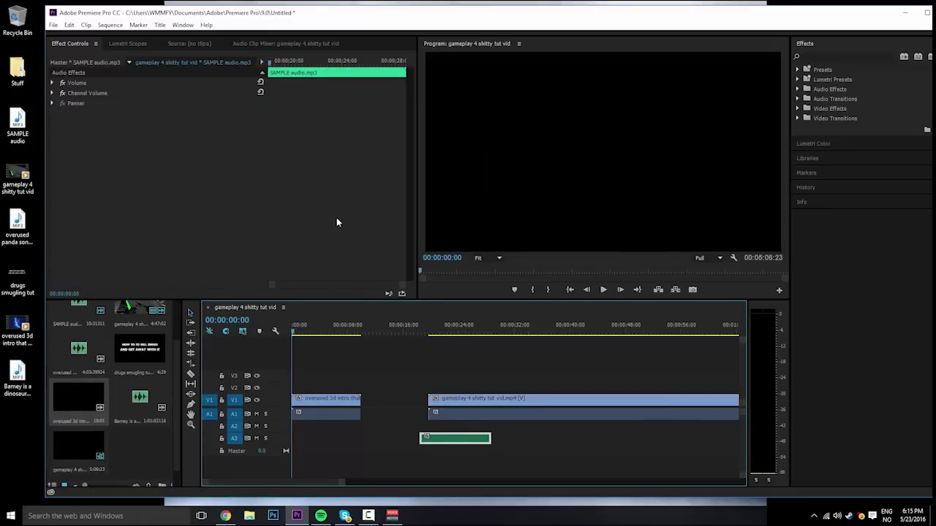
# Step: Lower the Audio 1 track to -7.3 dB in the Audio Clip Mixer and preview the intro
pyautogui.click(266, 44)
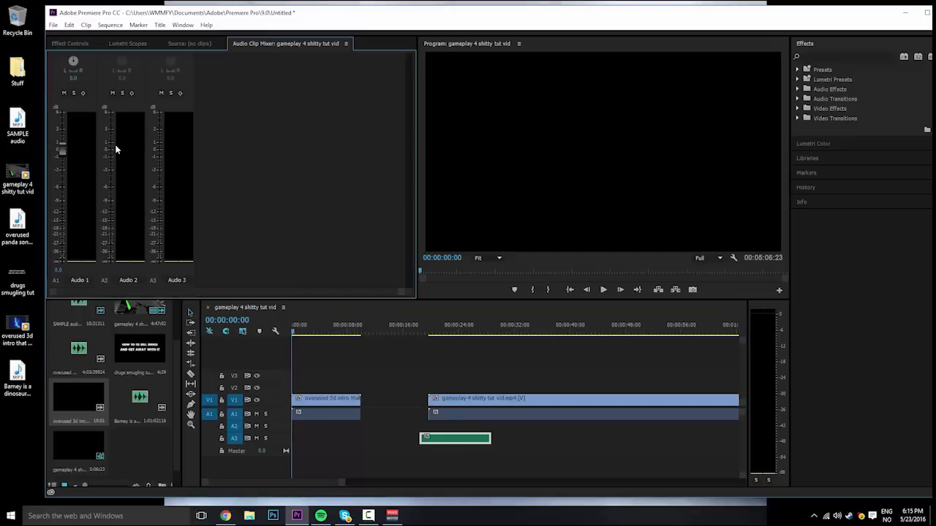
pyautogui.moveTo(67, 148); pyautogui.dragTo(63, 191)
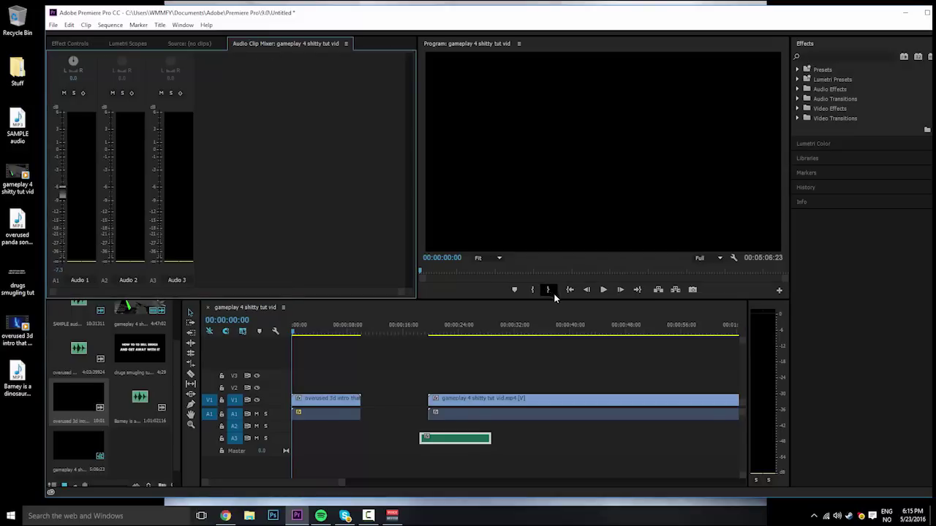
pyautogui.click(602, 290)
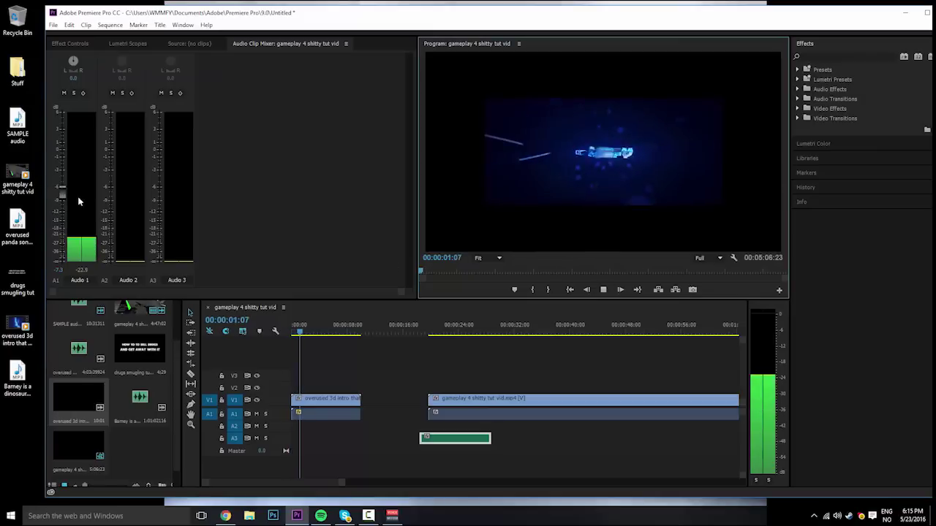
pyautogui.press('space')
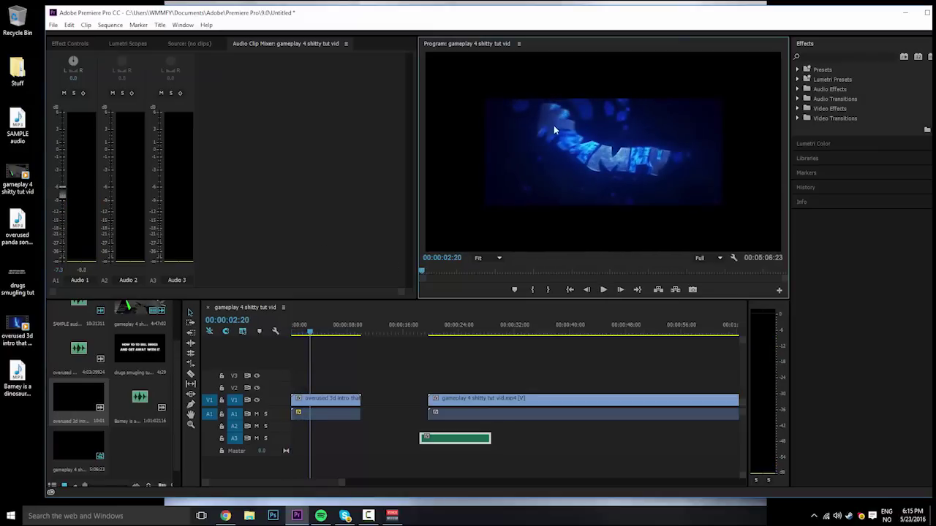
# Step: Scale the intro video up to fill the frame and replay the sequence from the start
pyautogui.click(538, 136)
pyautogui.moveTo(486, 86); pyautogui.dragTo(425, 51)
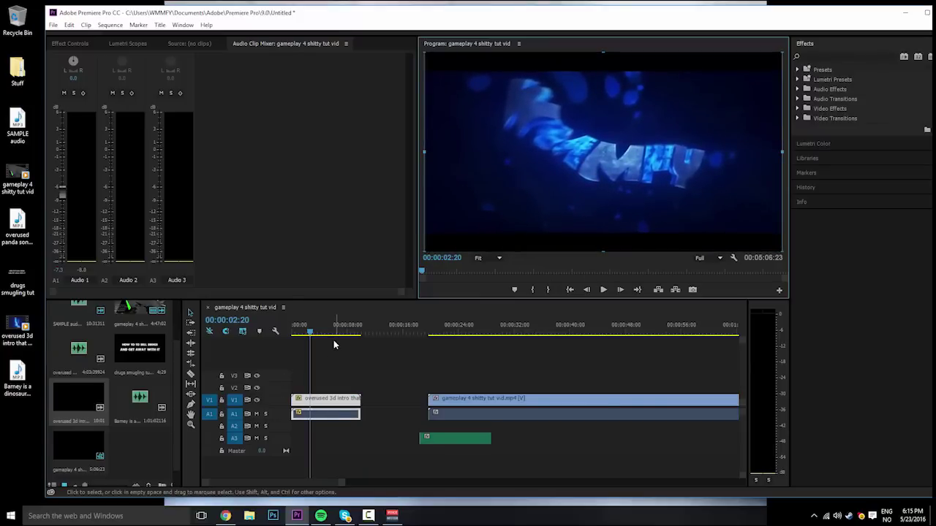
pyautogui.click(569, 289)
pyautogui.click(601, 291)
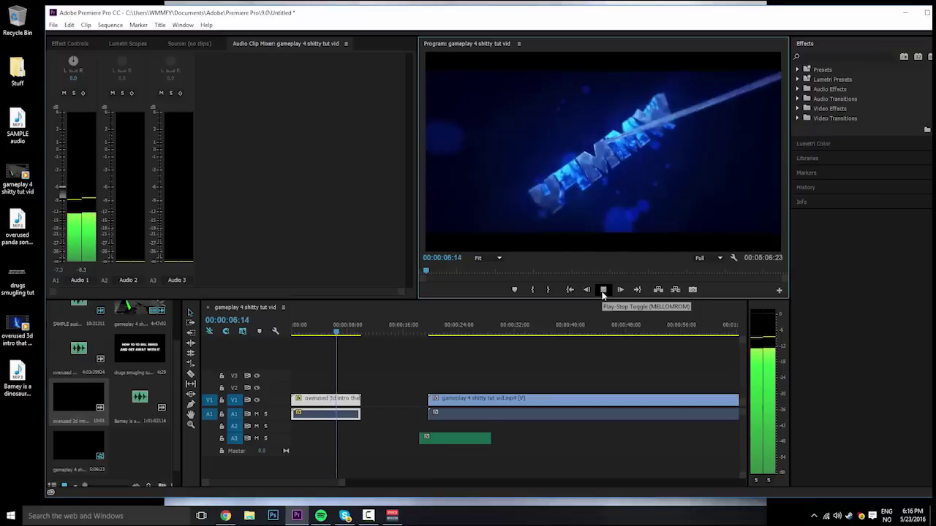
pyautogui.click(603, 291)
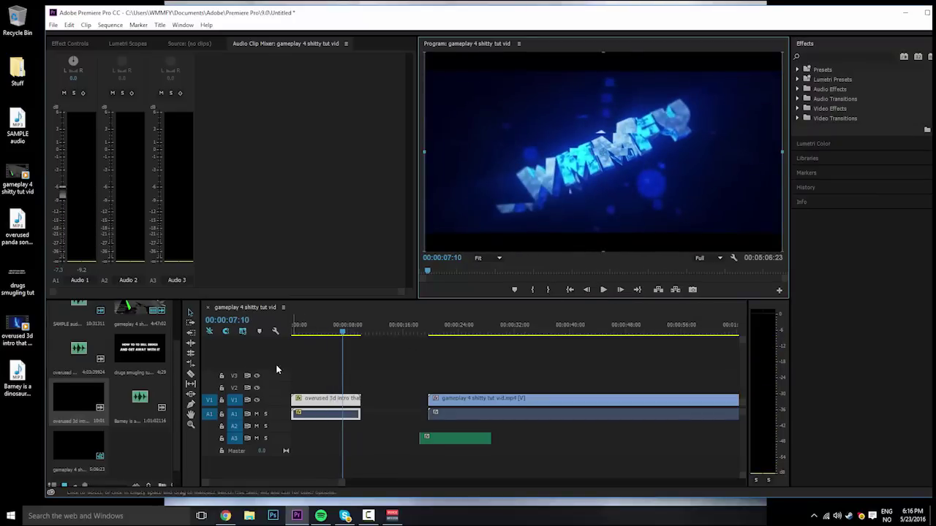
# Step: Butt the gameplay clip against the intro's end and browse the Dissolve video transitions
pyautogui.moveTo(457, 413); pyautogui.dragTo(390, 408)
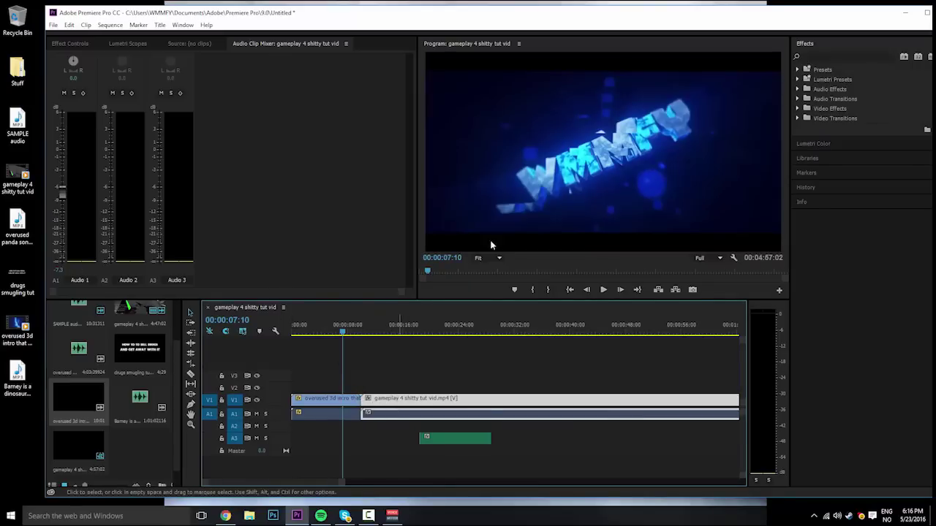
pyautogui.click(799, 118)
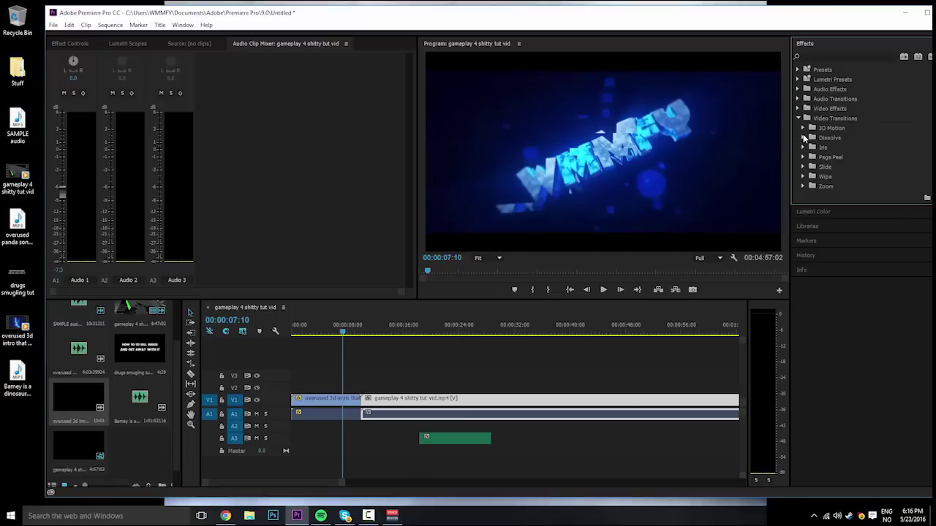
pyautogui.click(803, 137)
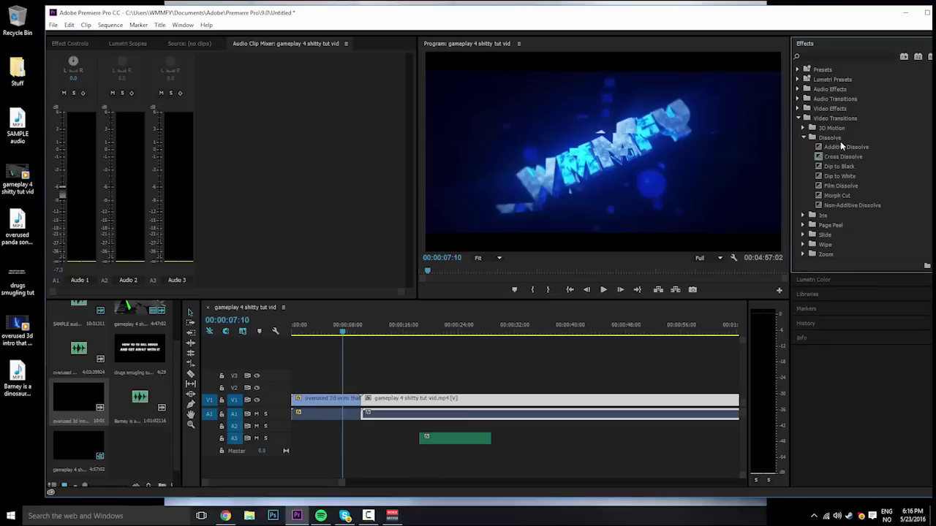
pyautogui.click(849, 149)
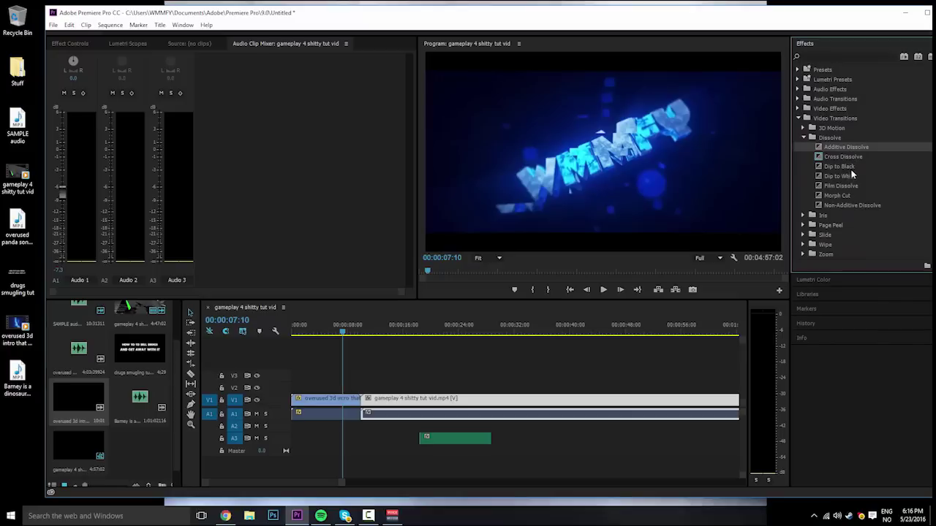
pyautogui.click(845, 168)
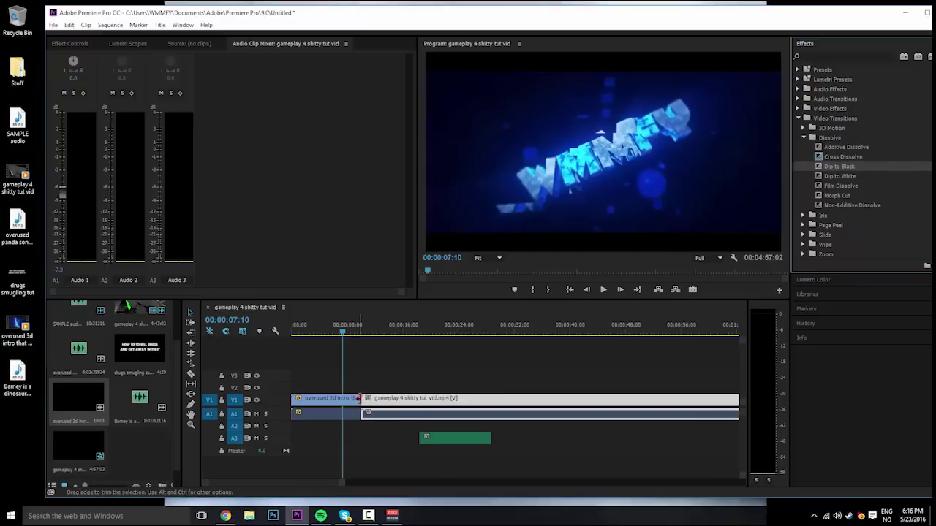
# Step: Apply Additive Dissolve at the intro–gameplay cut on V1, accept the media warning, and preview it
pyautogui.moveTo(866, 148); pyautogui.dragTo(365, 400)
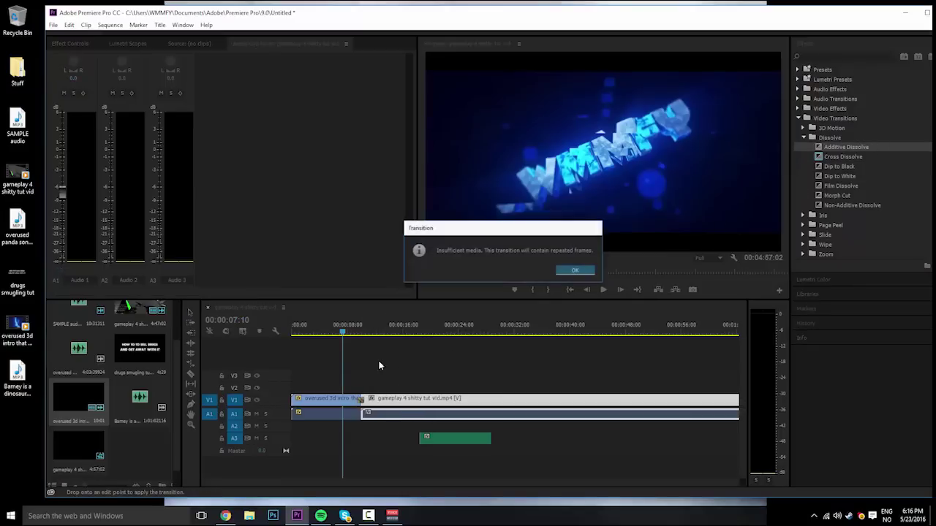
pyautogui.click(568, 270)
pyautogui.press('space')
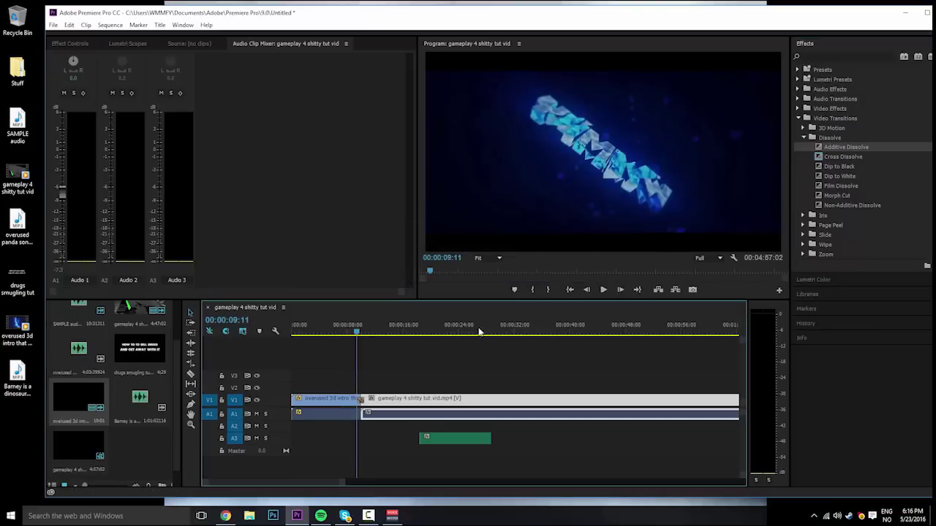
pyautogui.click(603, 290)
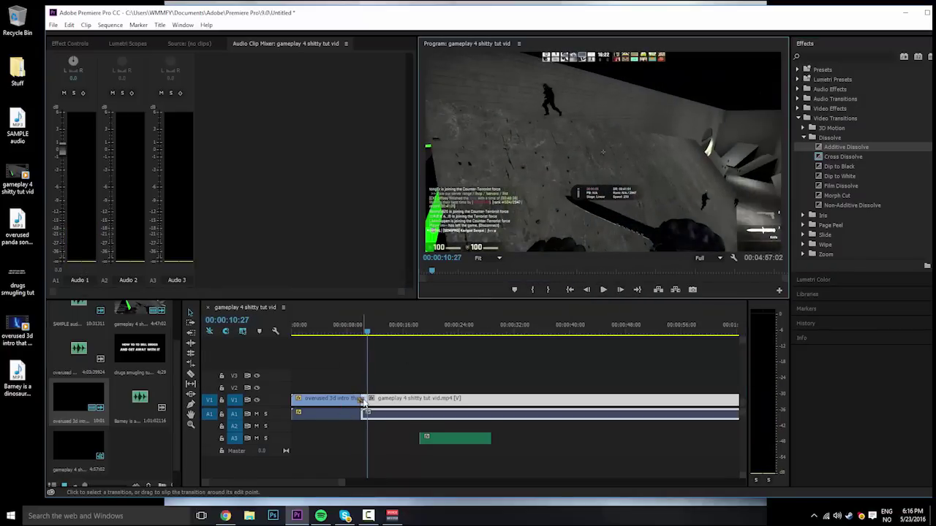
pyautogui.click(364, 402)
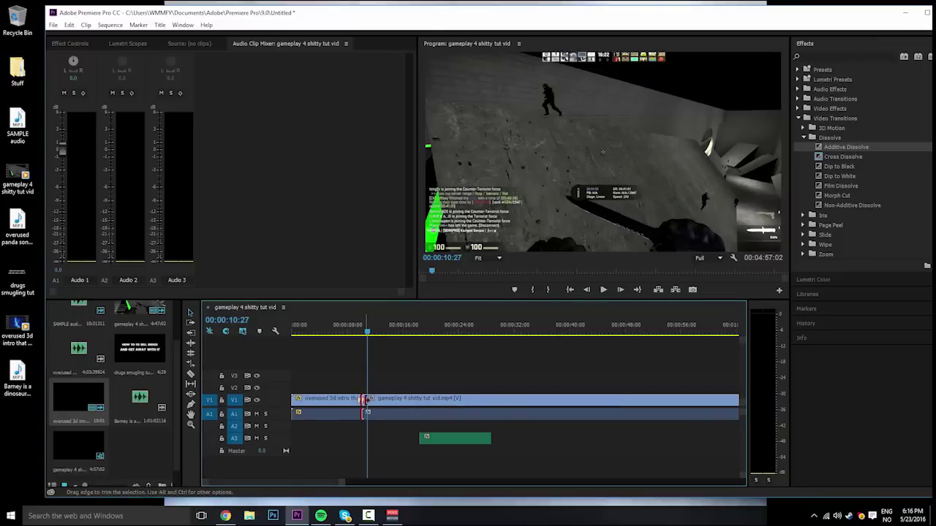
pyautogui.click(368, 399)
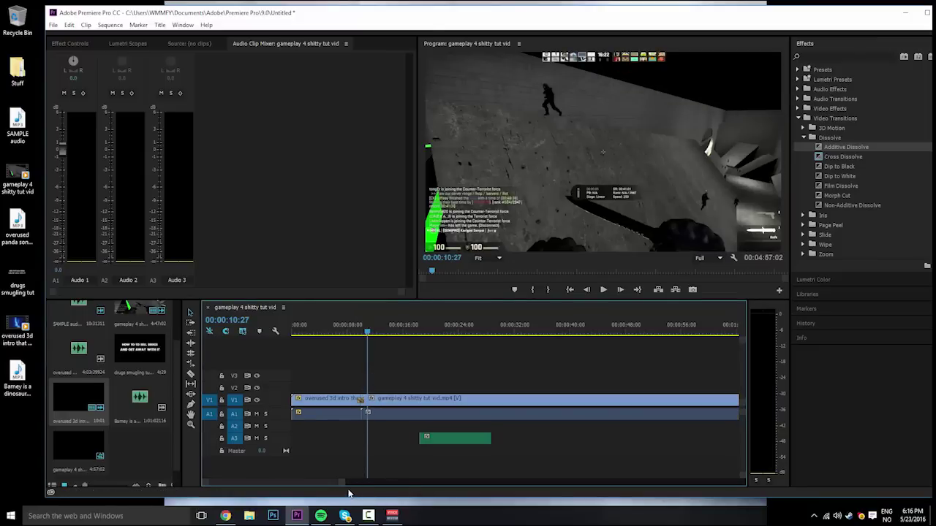
# Step: Zoom into the cut, drag the dissolve's right edge further into the gameplay clip, and preview
pyautogui.moveTo(343, 486); pyautogui.dragTo(282, 485)
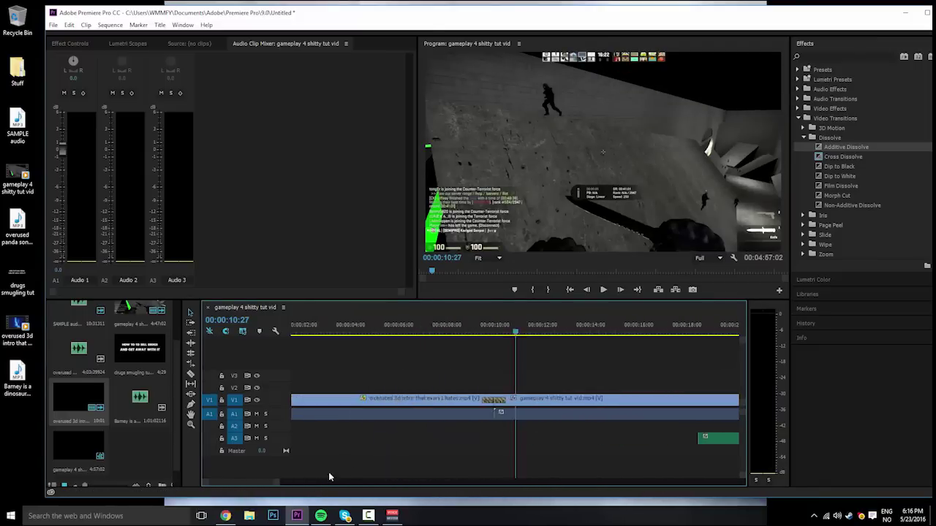
pyautogui.click(488, 401)
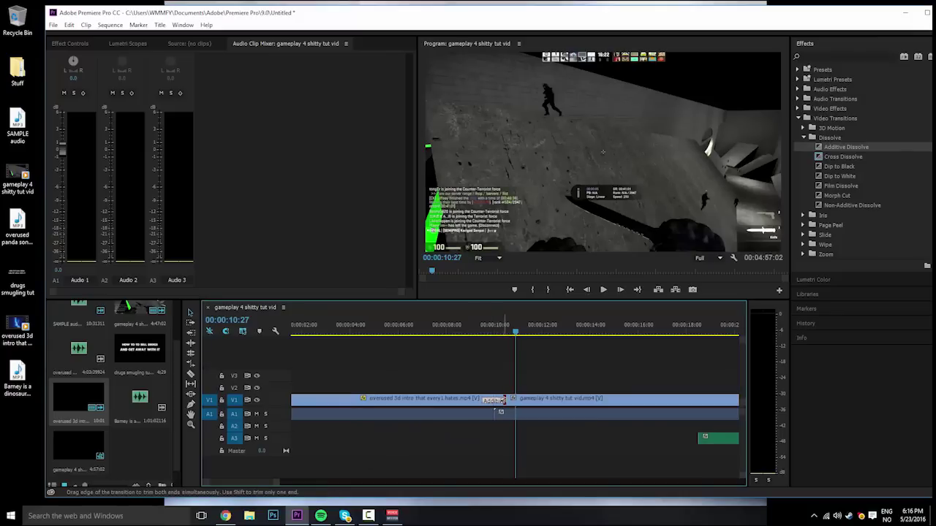
pyautogui.moveTo(504, 400); pyautogui.dragTo(515, 401)
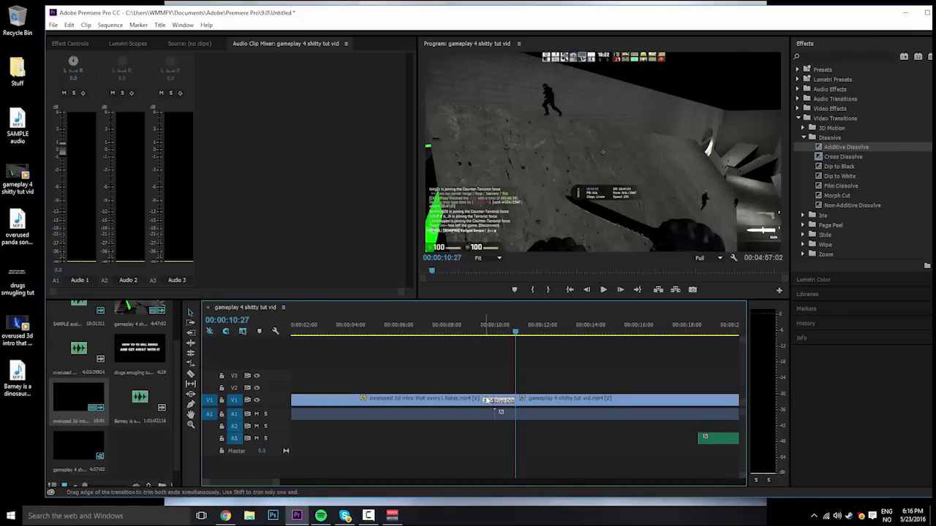
pyautogui.click(485, 329)
pyautogui.click(603, 290)
pyautogui.click(603, 289)
# Step: Slide the SAMPLE music clip on A3 left to the playhead, then play across the cut to check
pyautogui.moveTo(706, 439); pyautogui.dragTo(543, 443)
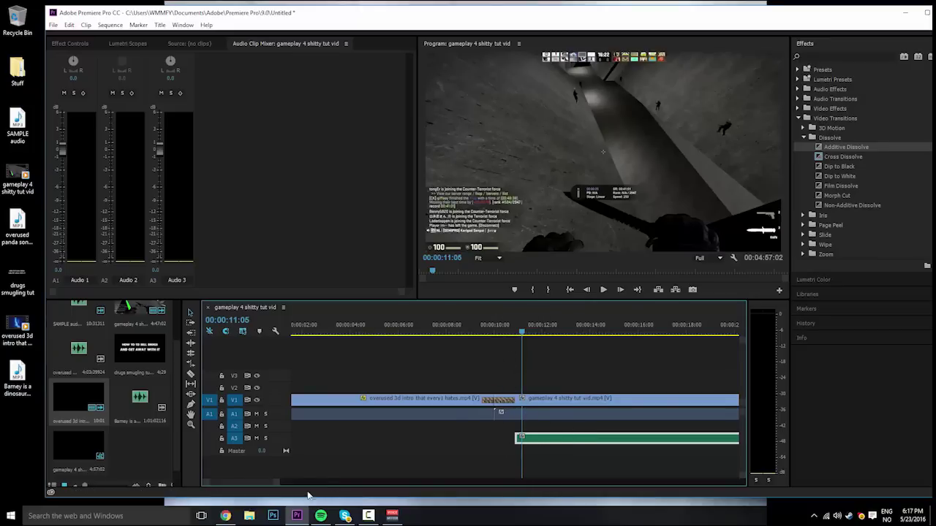
pyautogui.moveTo(277, 486); pyautogui.dragTo(294, 486)
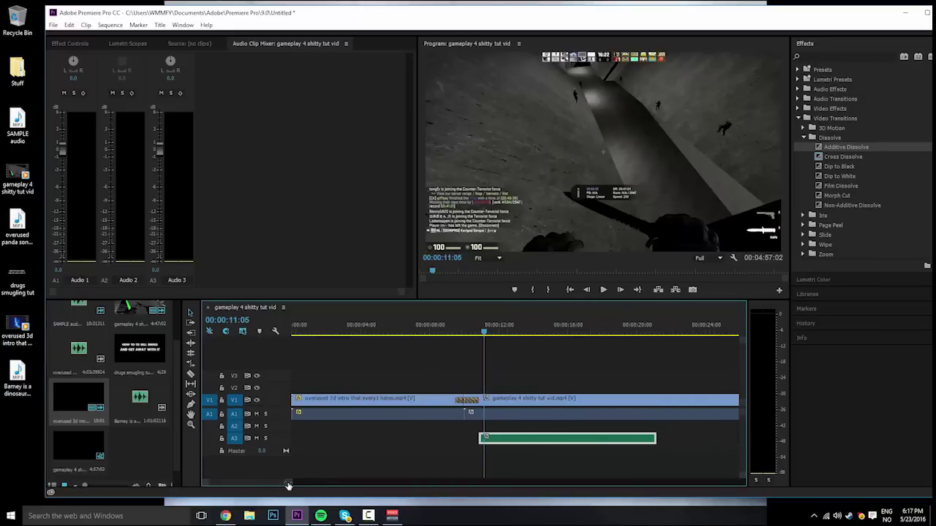
pyautogui.click(452, 332)
pyautogui.click(604, 289)
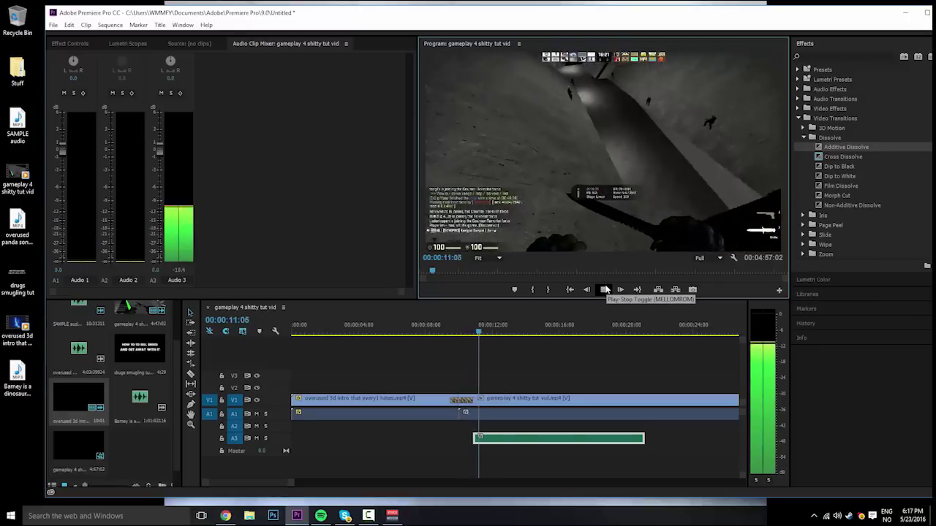
pyautogui.click(604, 289)
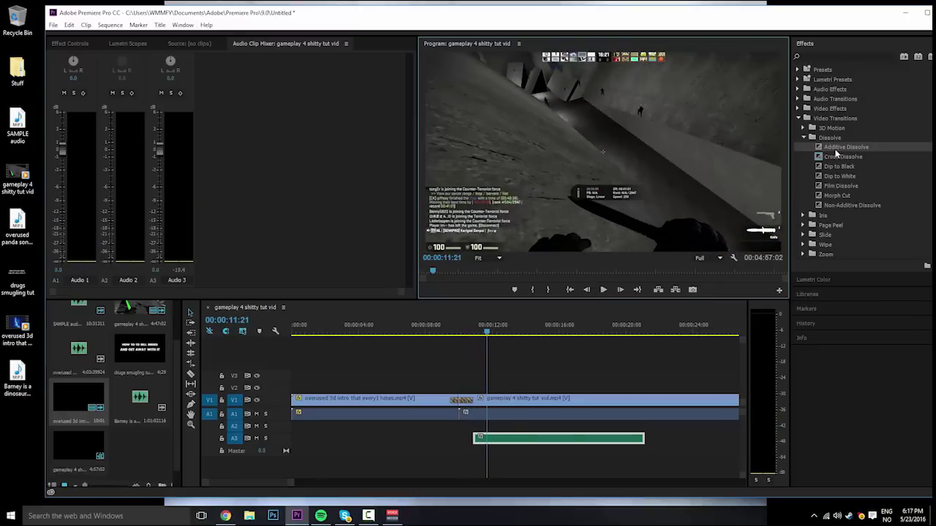
# Step: Apply the Constant Gain crossfade from Audio Transitions > Crossfade to the A3 music clip's start
pyautogui.click(799, 119)
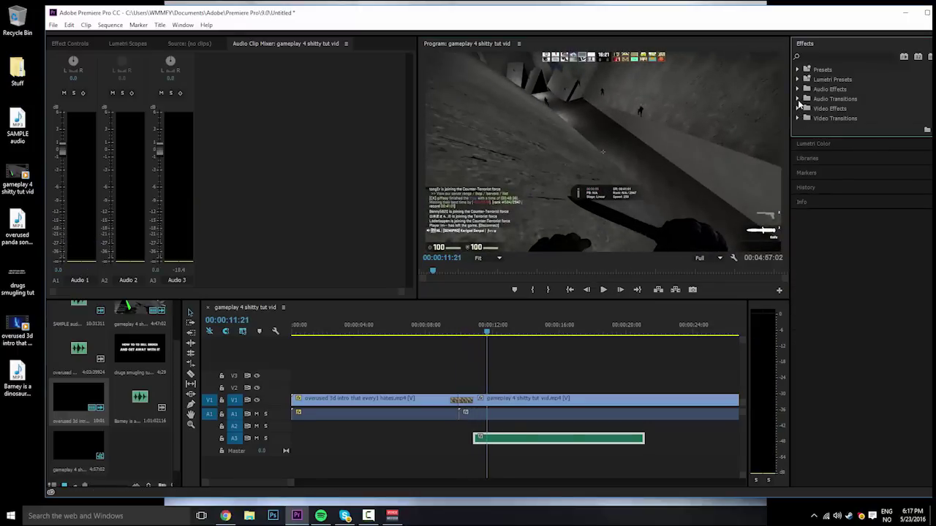
pyautogui.click(799, 100)
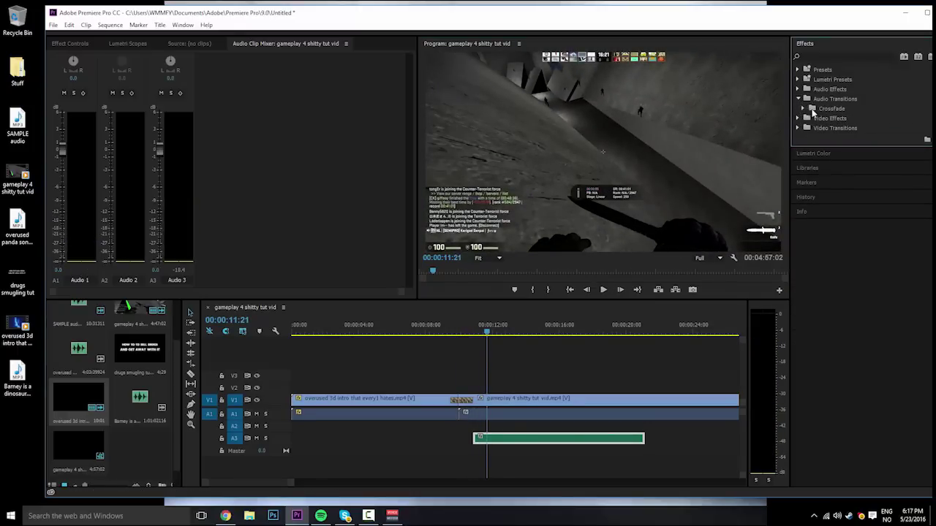
pyautogui.click(805, 108)
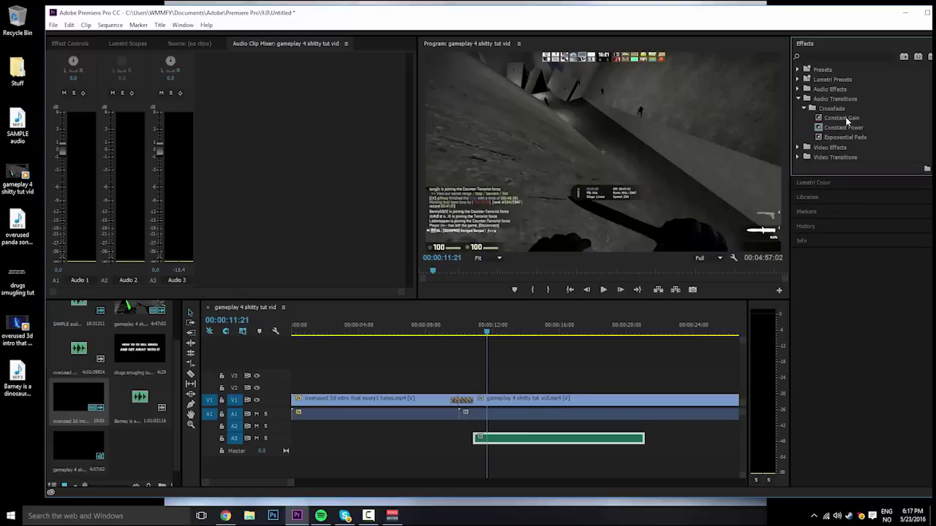
pyautogui.moveTo(847, 121); pyautogui.dragTo(520, 364)
pyautogui.moveTo(481, 438); pyautogui.dragTo(480, 439)
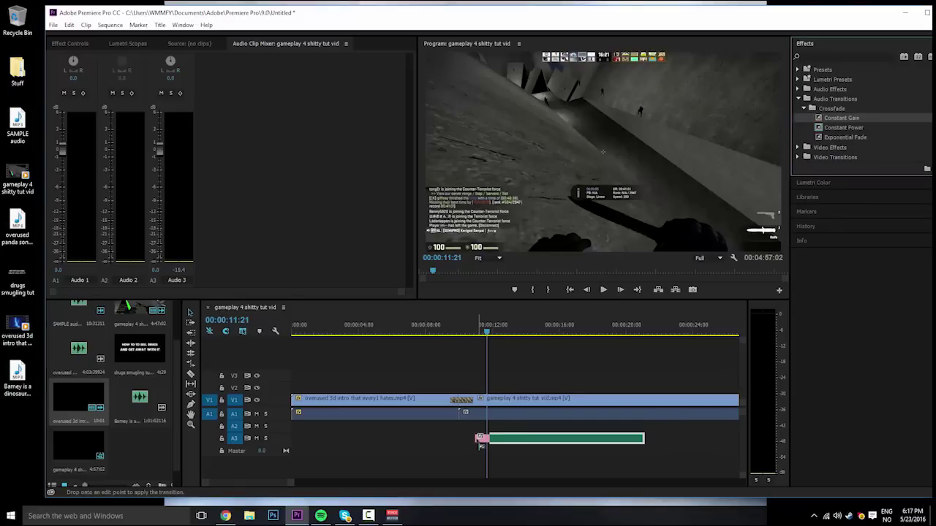
# Step: Play back from the edit point to preview the music fade-in
pyautogui.press('Up')
pyautogui.click(602, 290)
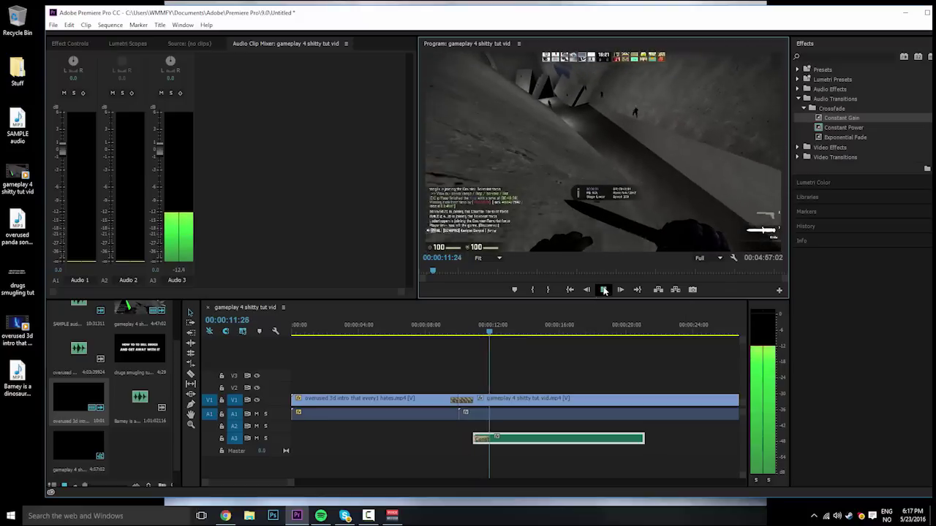
pyautogui.click(603, 290)
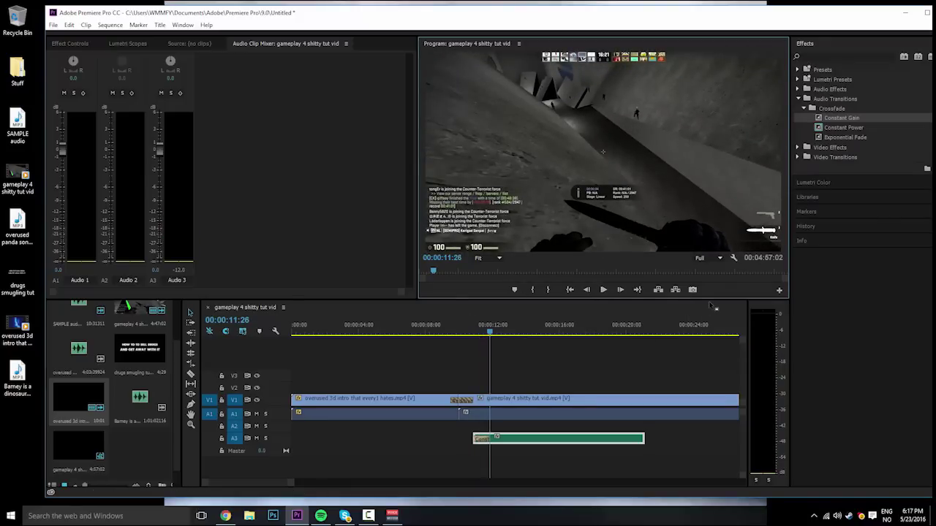